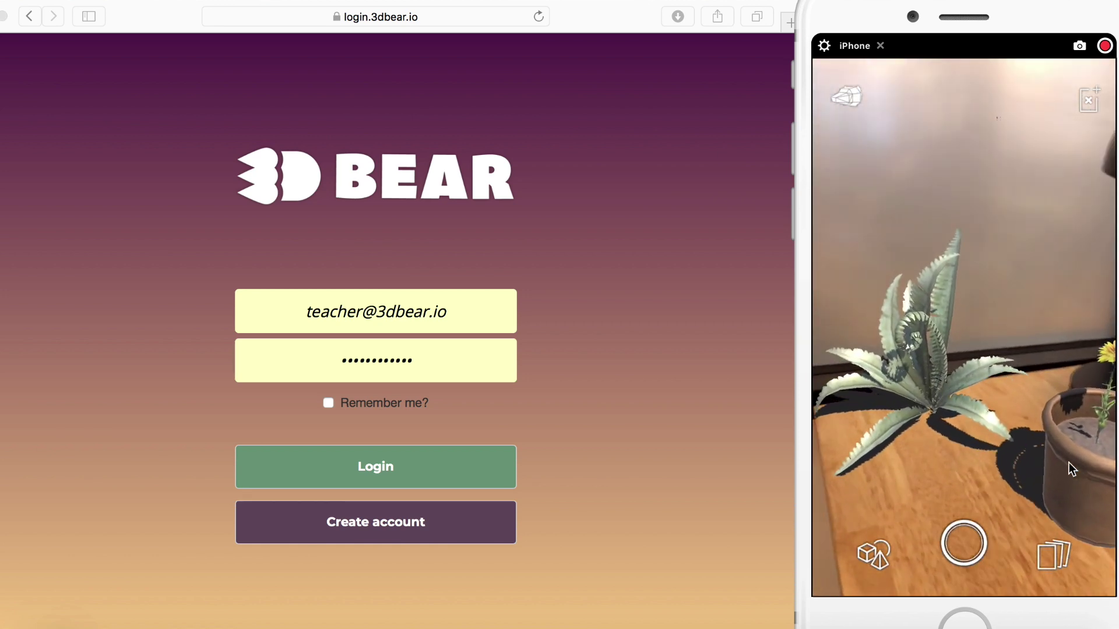
Step: Bring the Safari window to the front
click(610, 22)
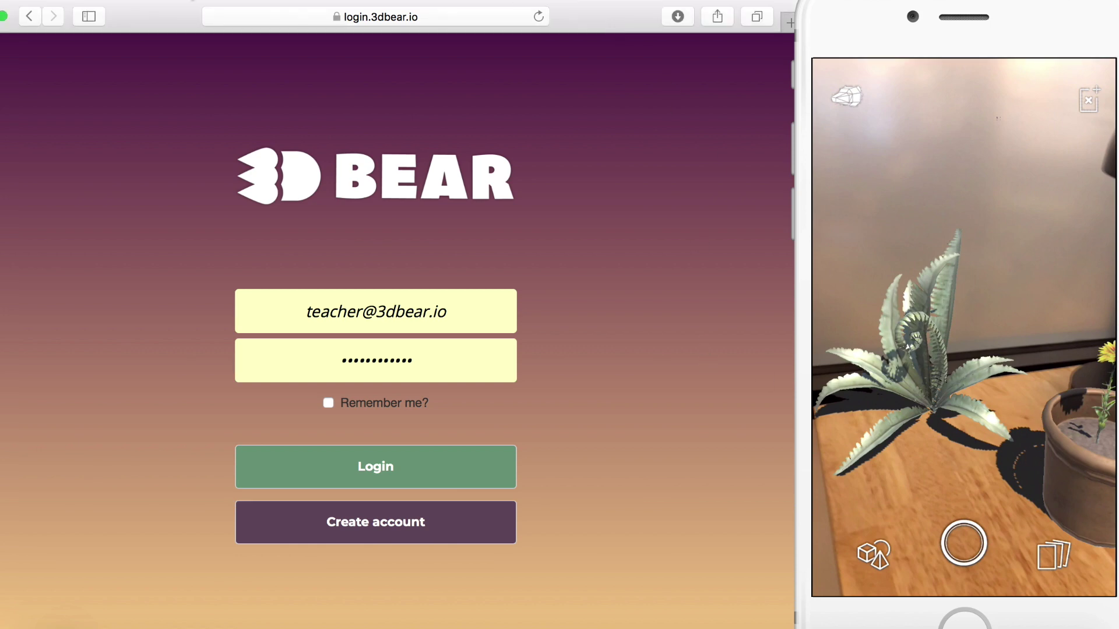
Step: Make Safari fullscreen and load app.3dbear.io to reach the empty login page
click(4, 17)
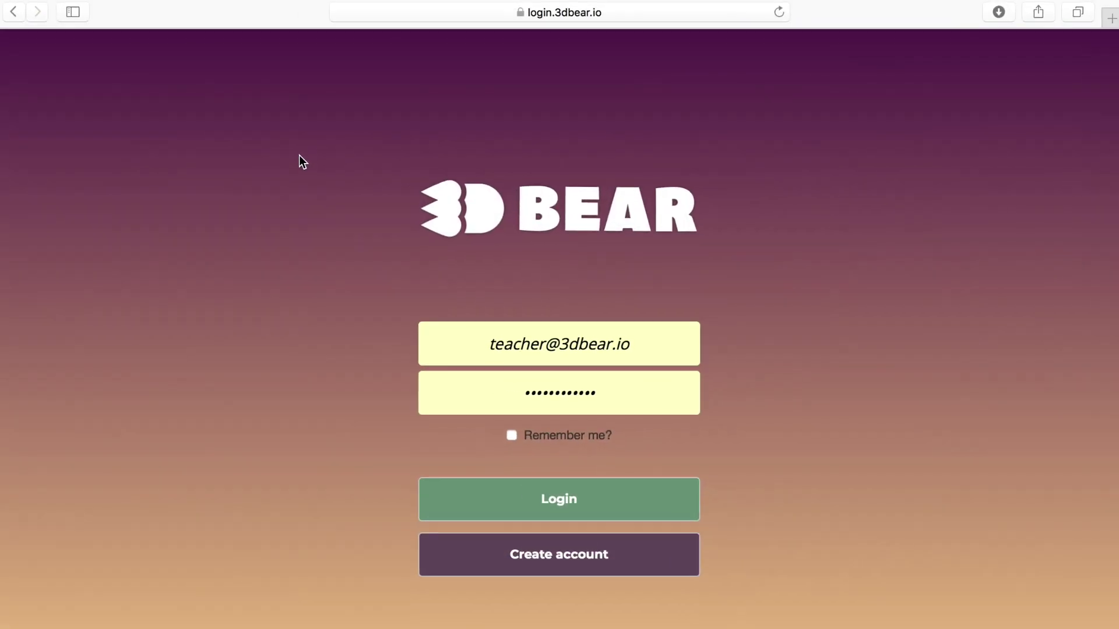
click(625, 20)
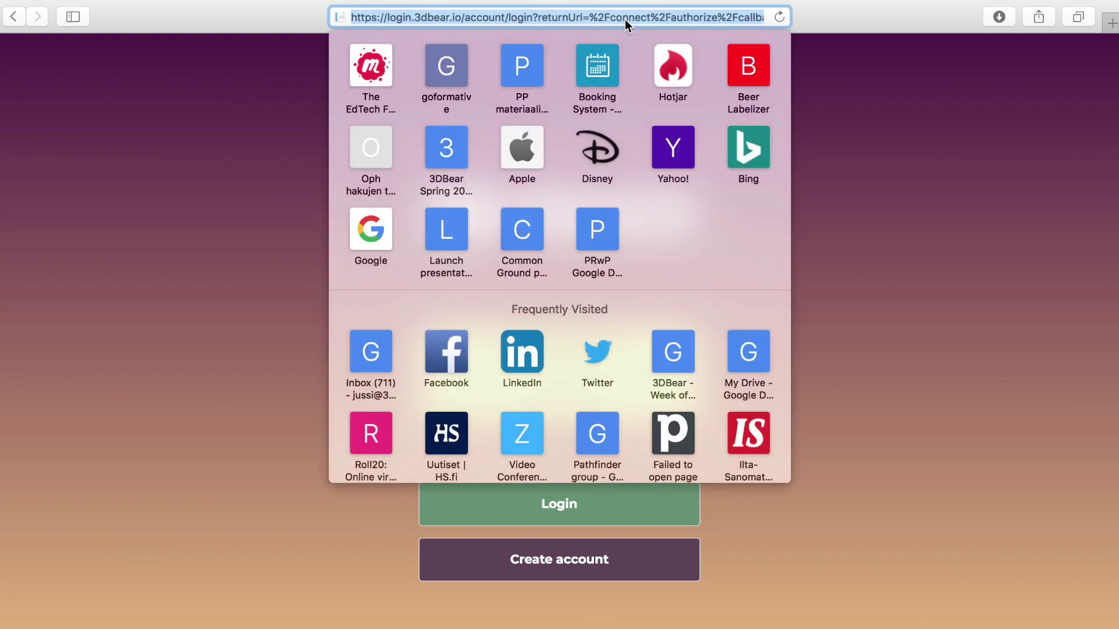
text(app.)
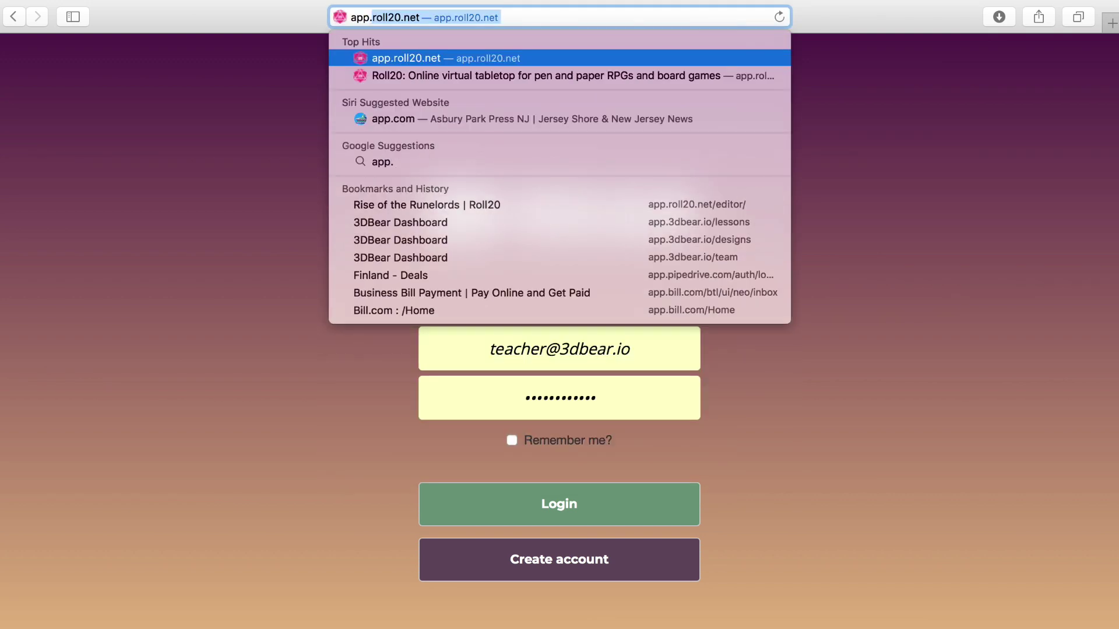
text(3dbear.ioa)
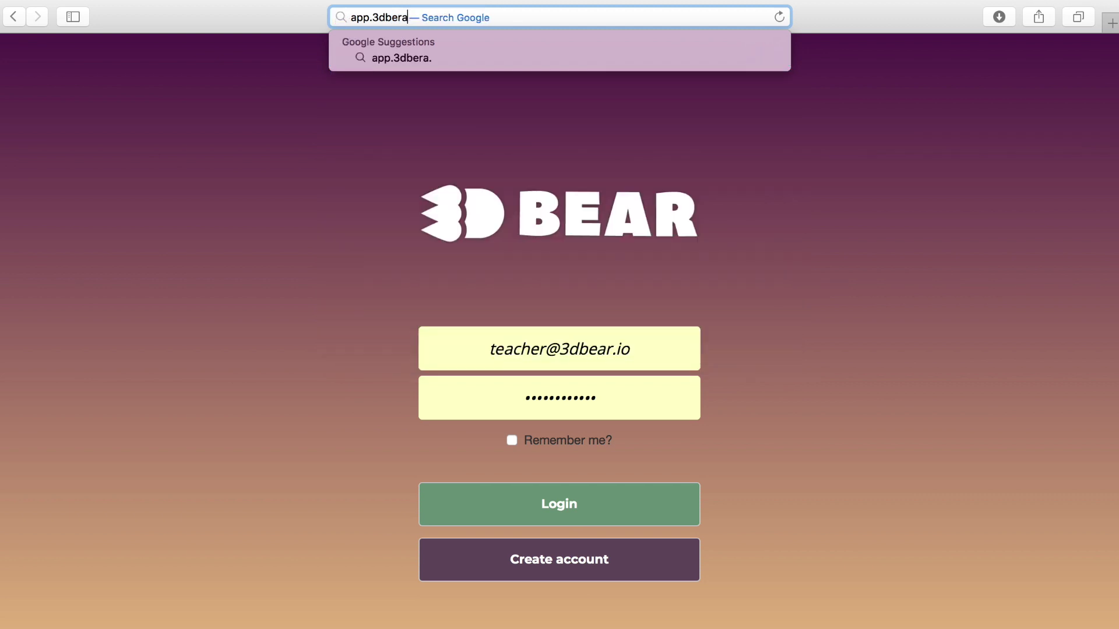
key(BackSpace)
text(.io)
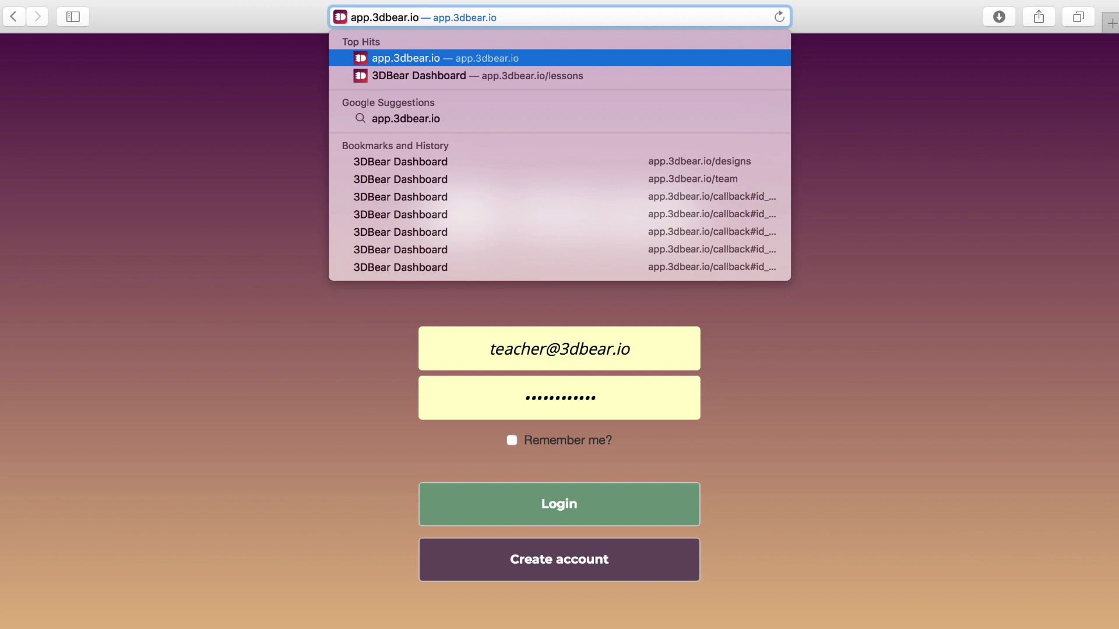
key(Return)
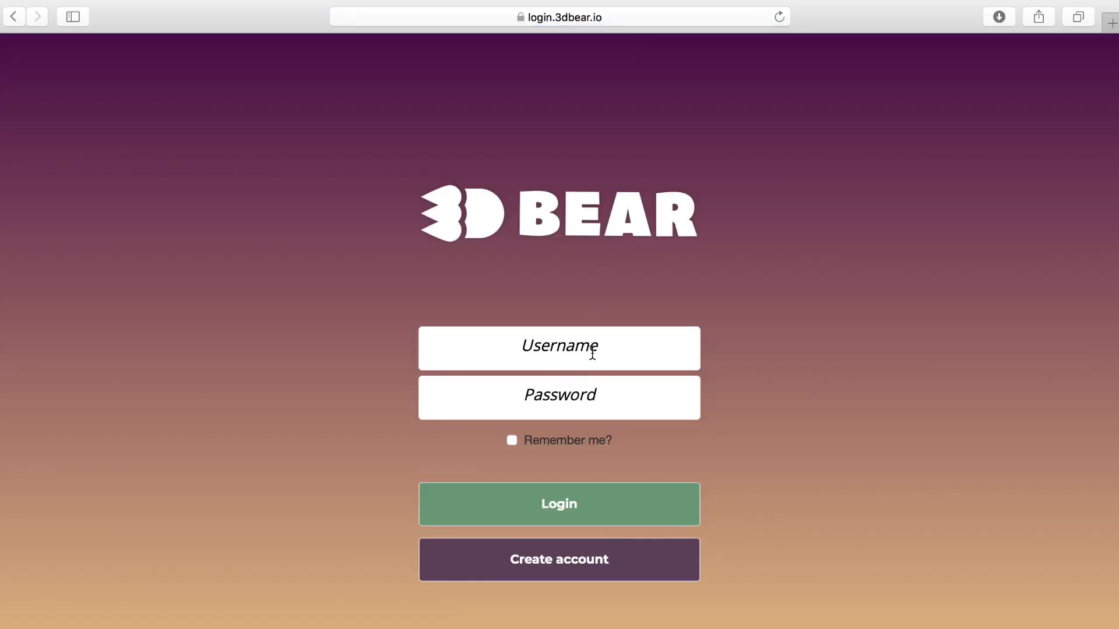
Step: Log in to the teacher dashboard using the saved teacher account from Safari's suggestions
click(592, 353)
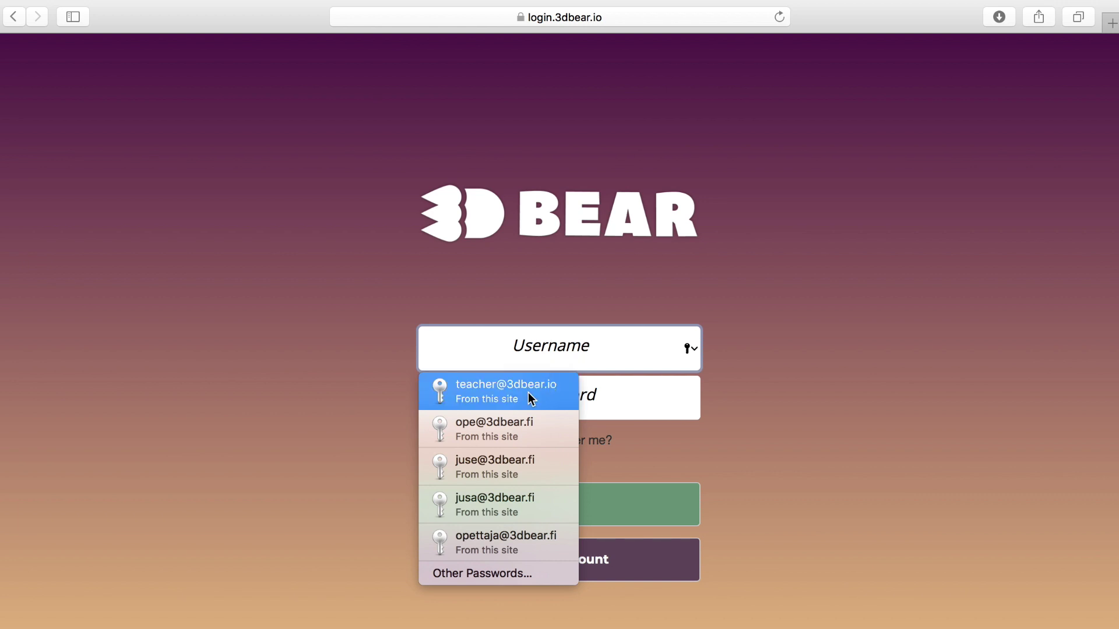
click(528, 398)
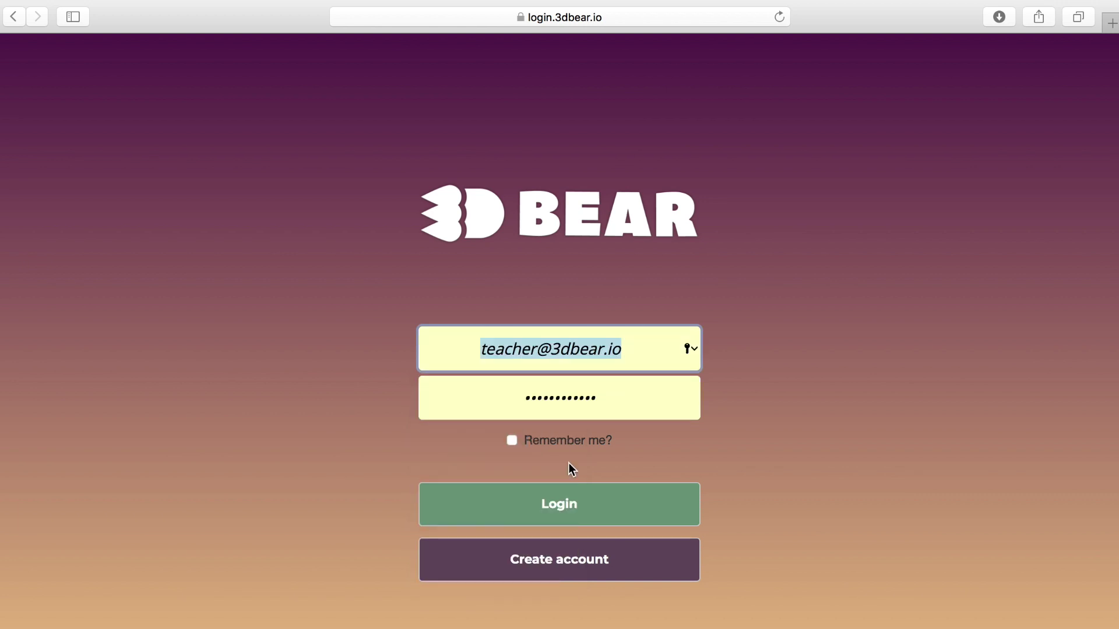
click(582, 502)
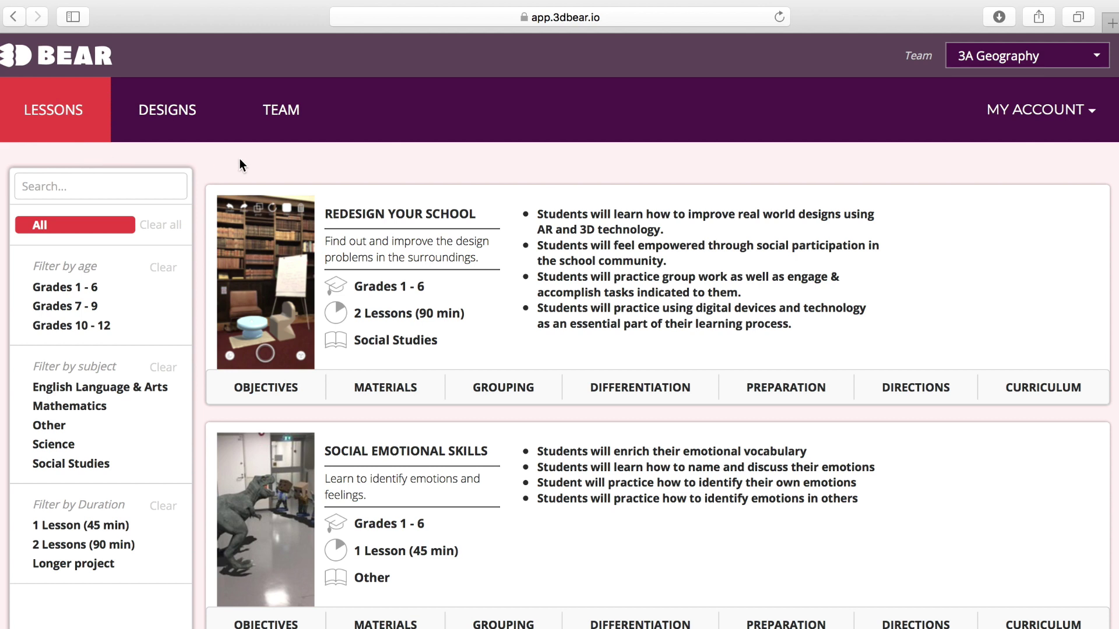
Step: Go to the TEAM tab to see the 3A Geography class's student list
click(305, 110)
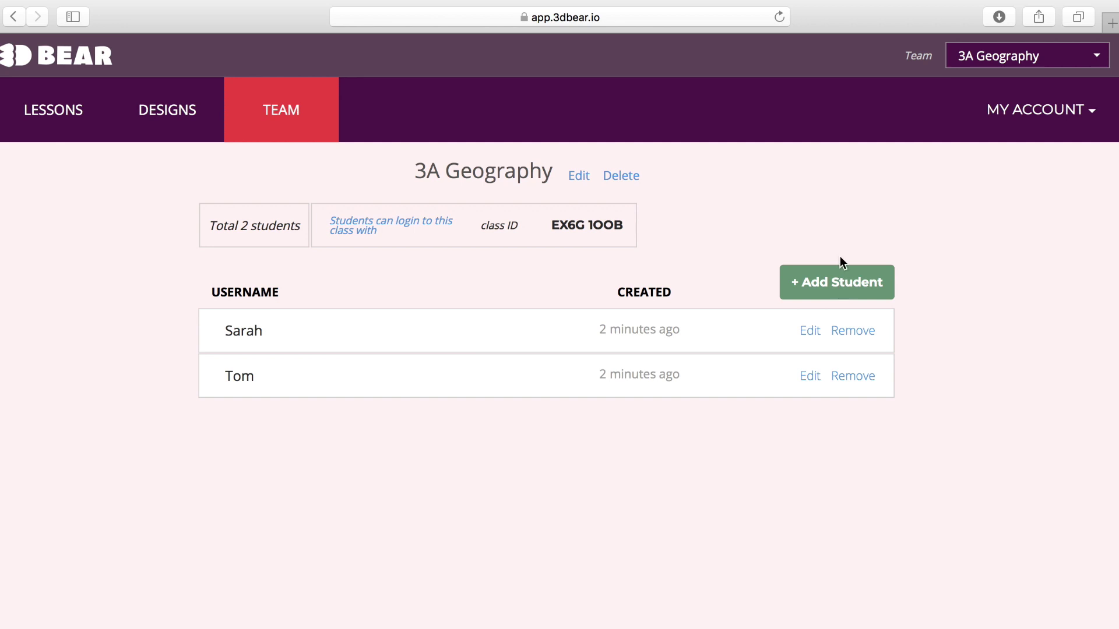
Step: Switch to the DESIGNS tab to view Tom's shared AR photo
click(169, 116)
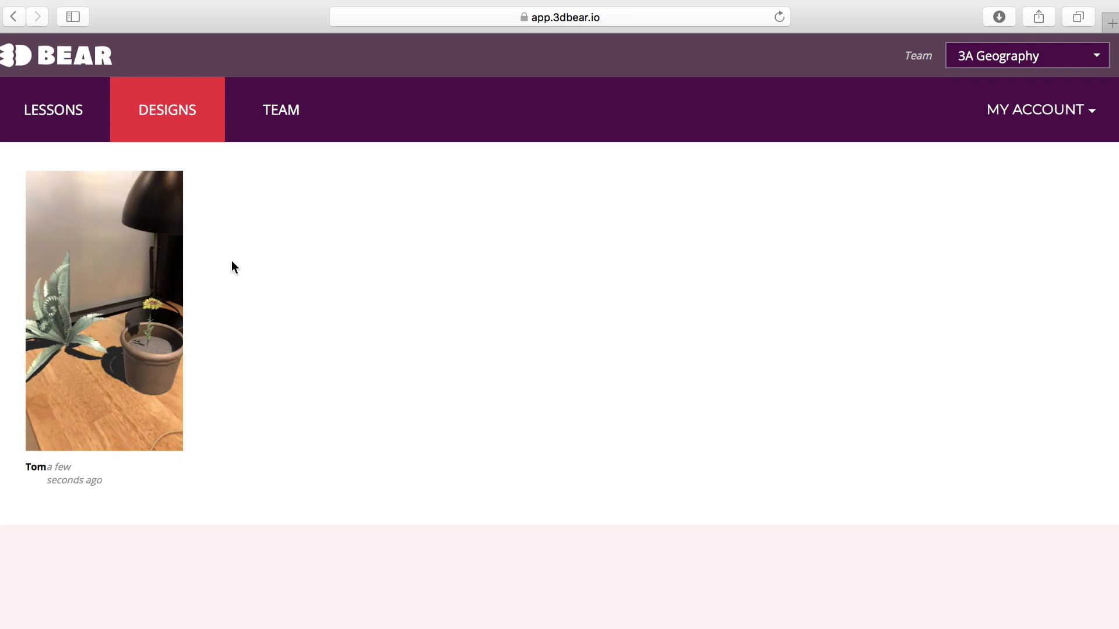